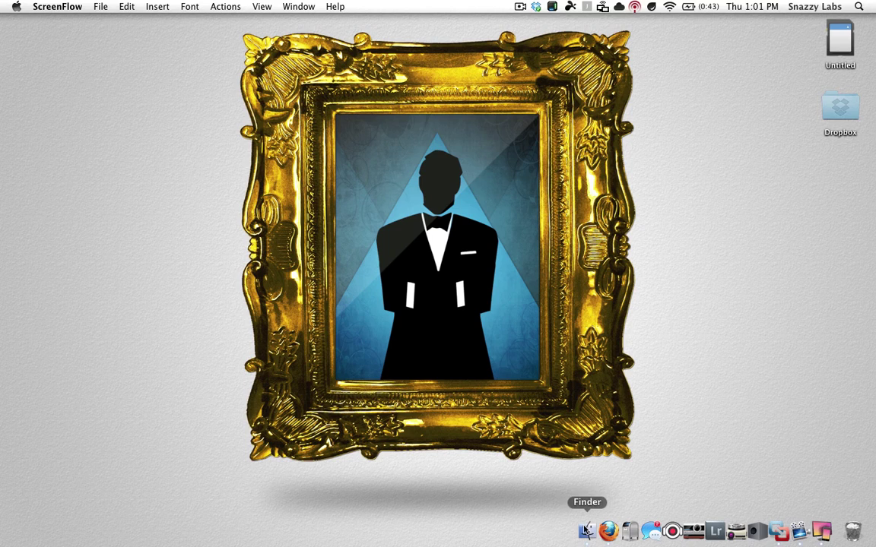
# - Switch to Firefox and load the Google homepage through its IP address 74.125.224.72
pyautogui.click(608, 531)
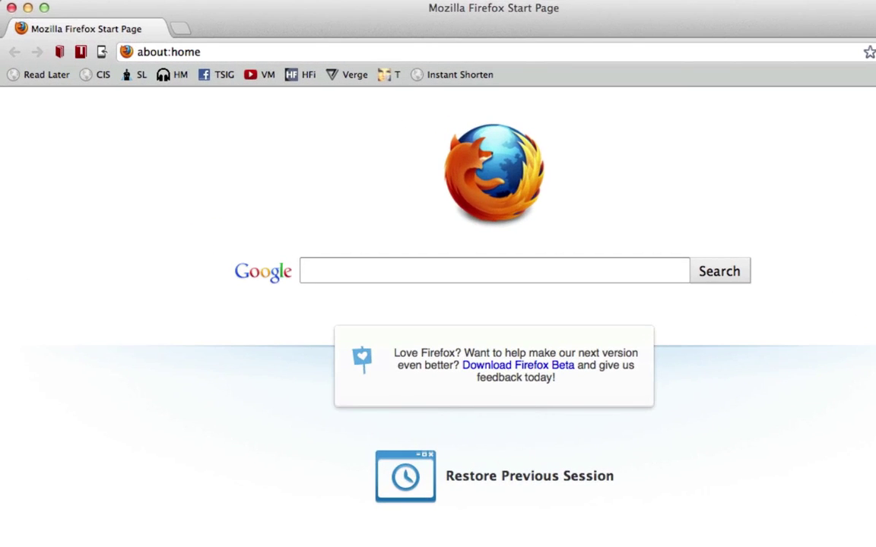
pyautogui.click(423, 47)
pyautogui.write('google.c')
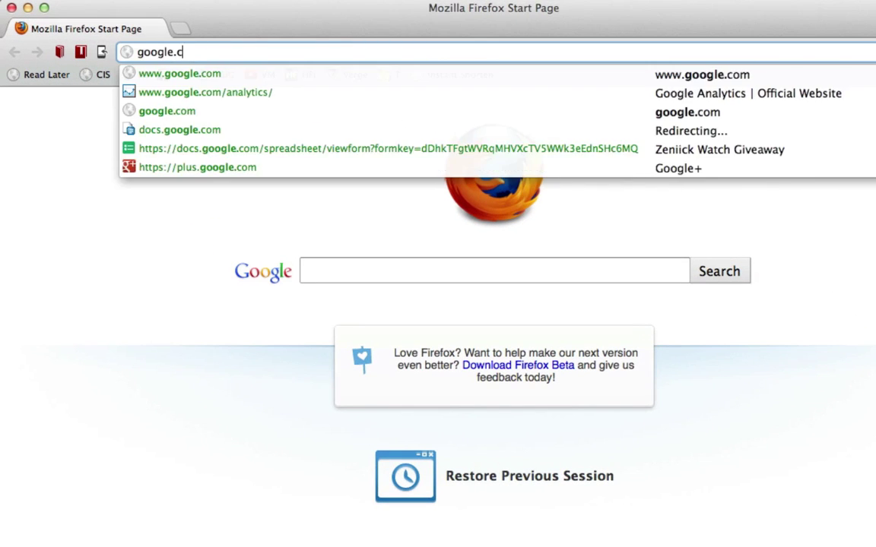
pyautogui.write('om')
pyautogui.press('Return')
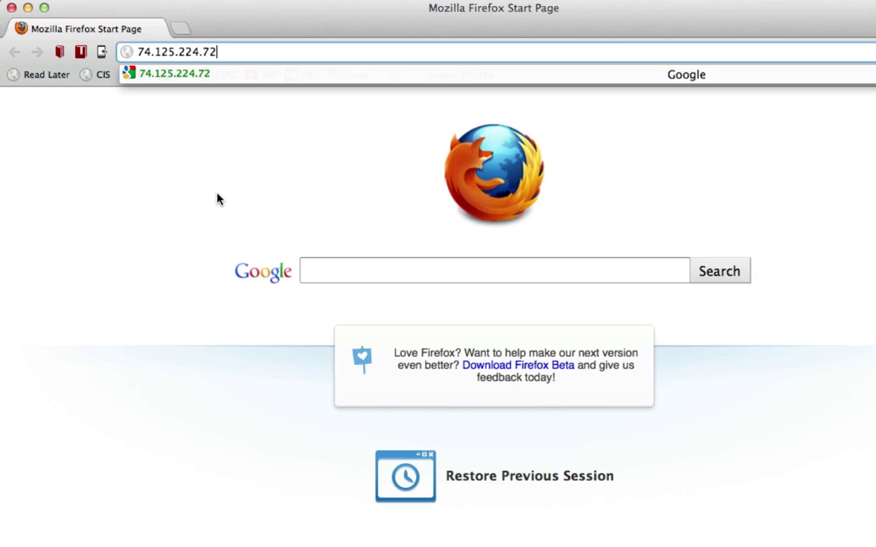
pyautogui.press('Return')
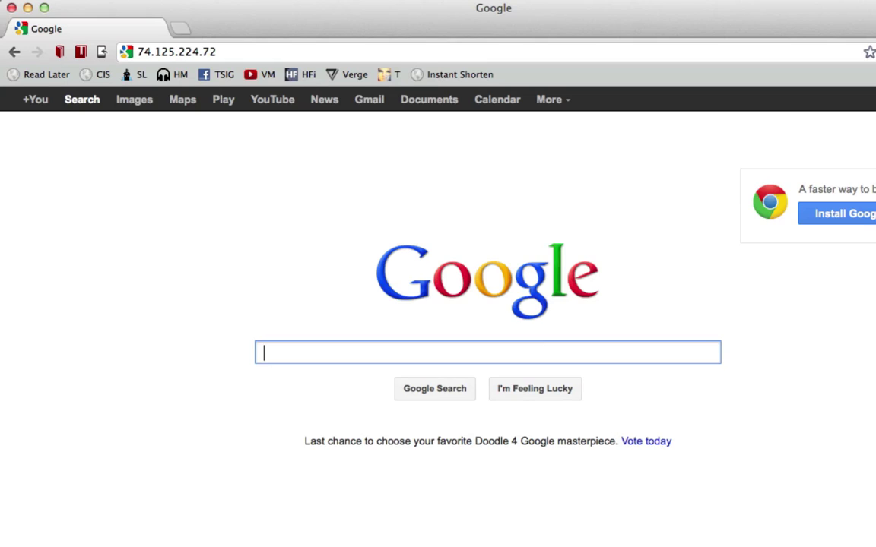
# - Replace the web address with 192.168.0.1 and load the modem's configuration page
pyautogui.click(241, 52)
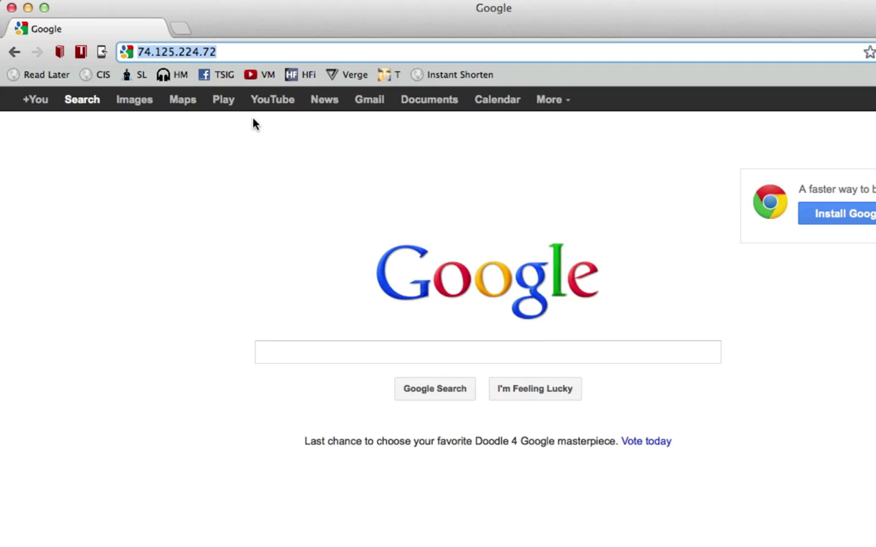
pyautogui.click(235, 53)
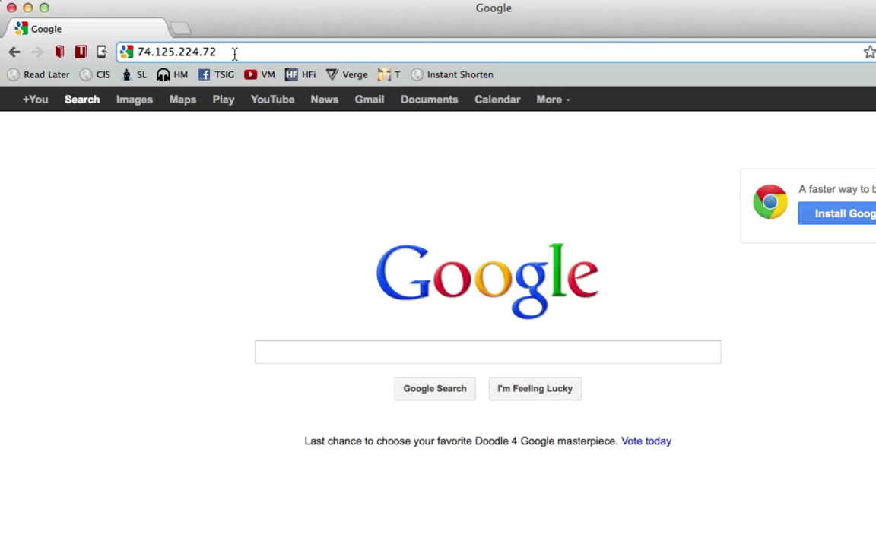
pyautogui.press('super+a')
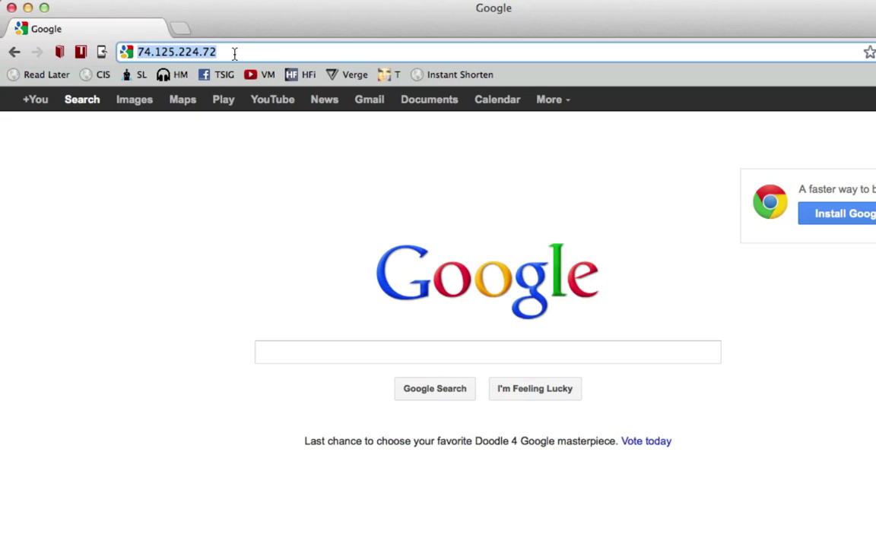
pyautogui.press('BackSpace')
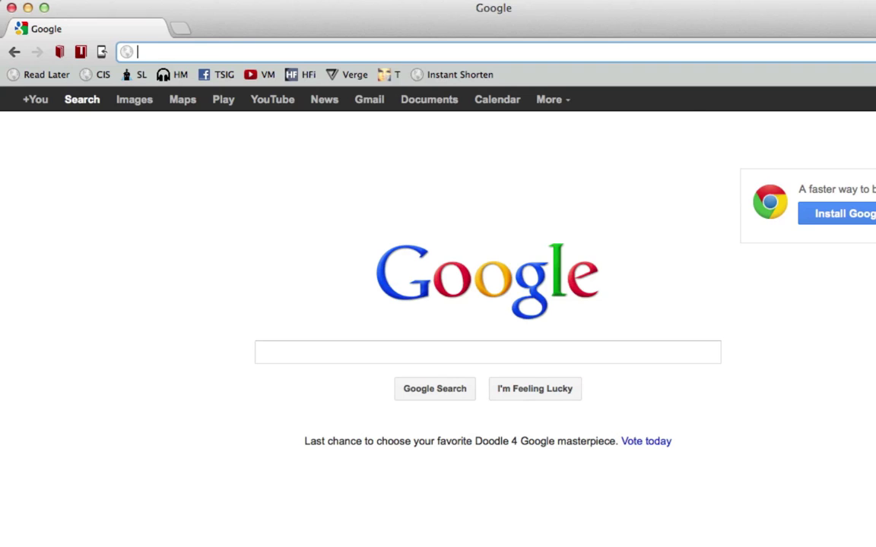
pyautogui.write('192.168.0.1')
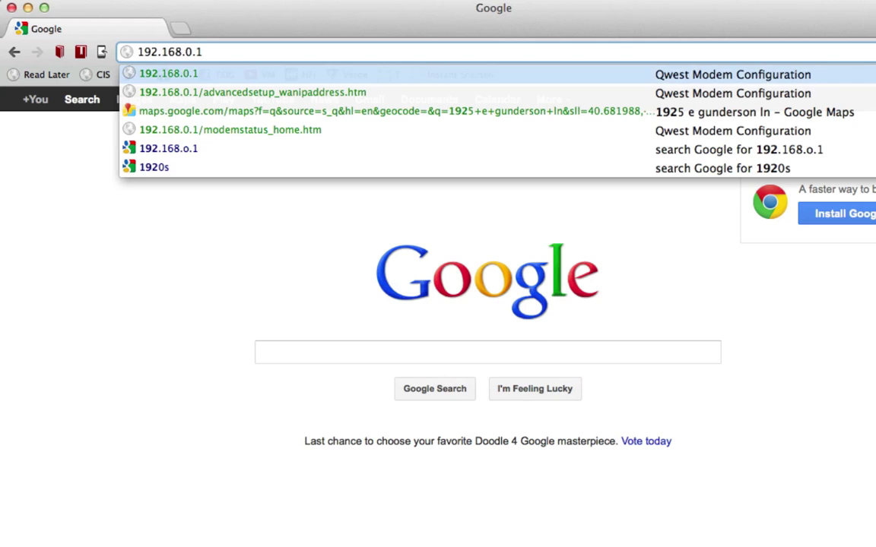
pyautogui.press('Return')
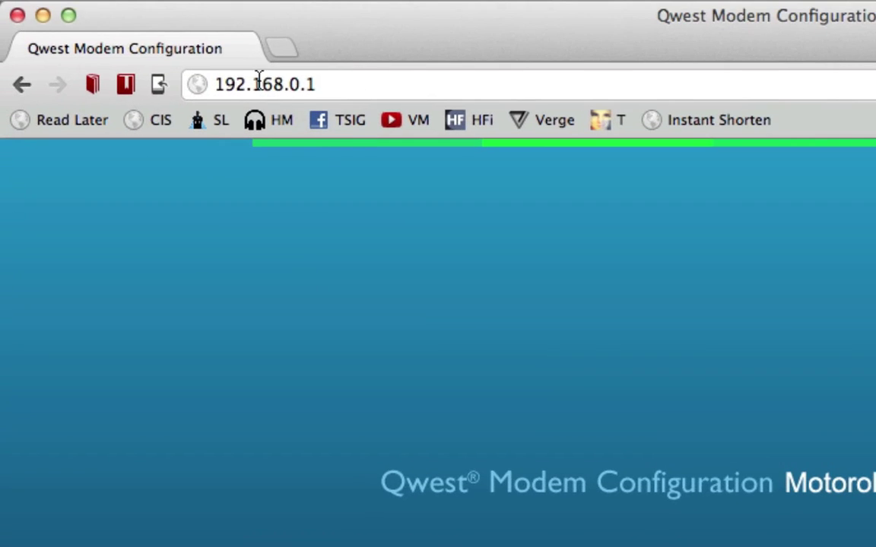
pyautogui.click(256, 80)
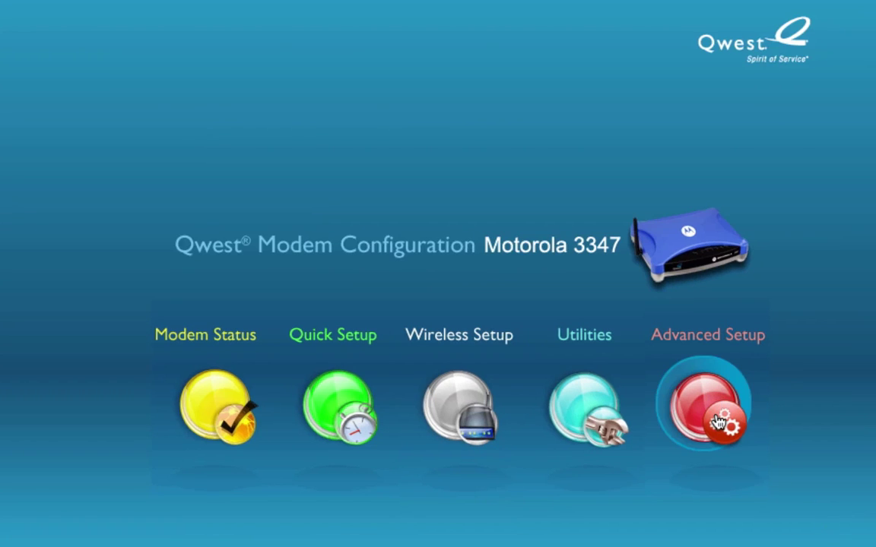
# - Open the DHCP settings in the modem's advanced setup and examine the DNS section with its two server fields
pyautogui.click(717, 423)
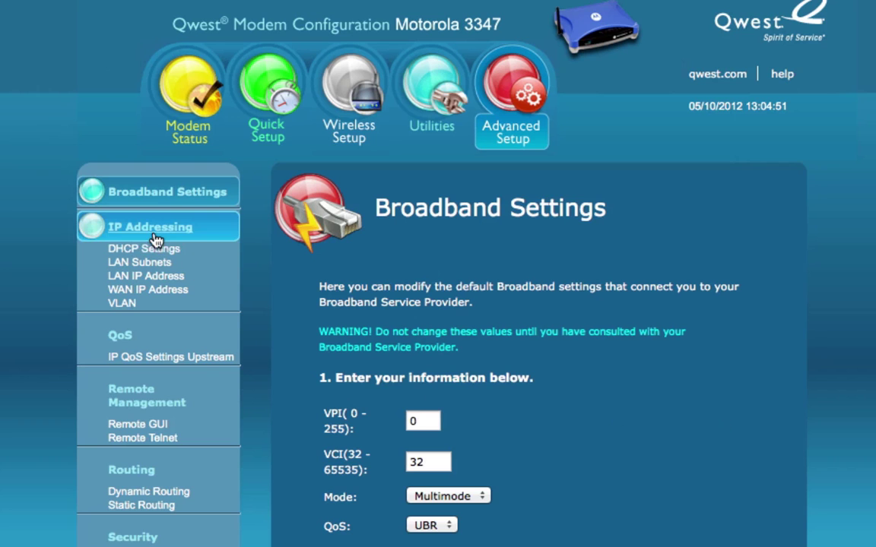
pyautogui.click(147, 251)
pyautogui.scroll(-5, 674, 477)
pyautogui.scroll(-2, 674, 477)
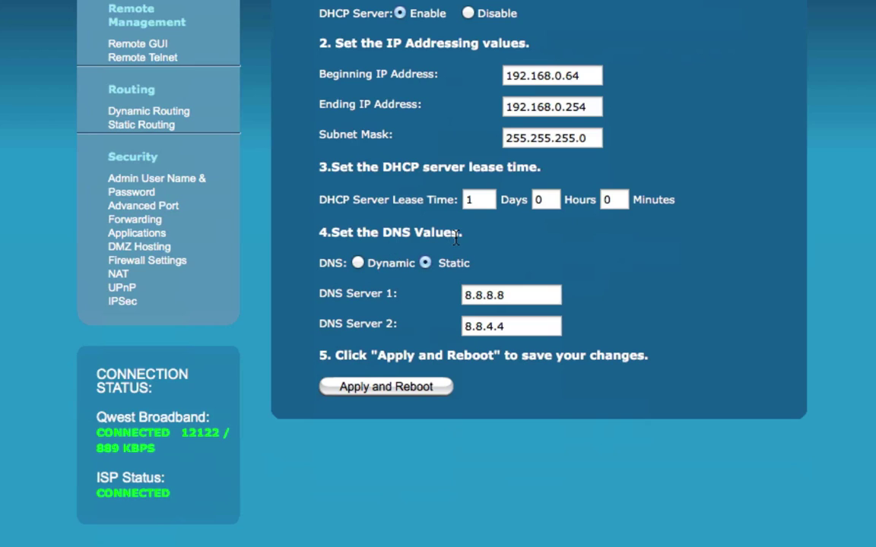
pyautogui.moveTo(458, 234); pyautogui.dragTo(317, 233)
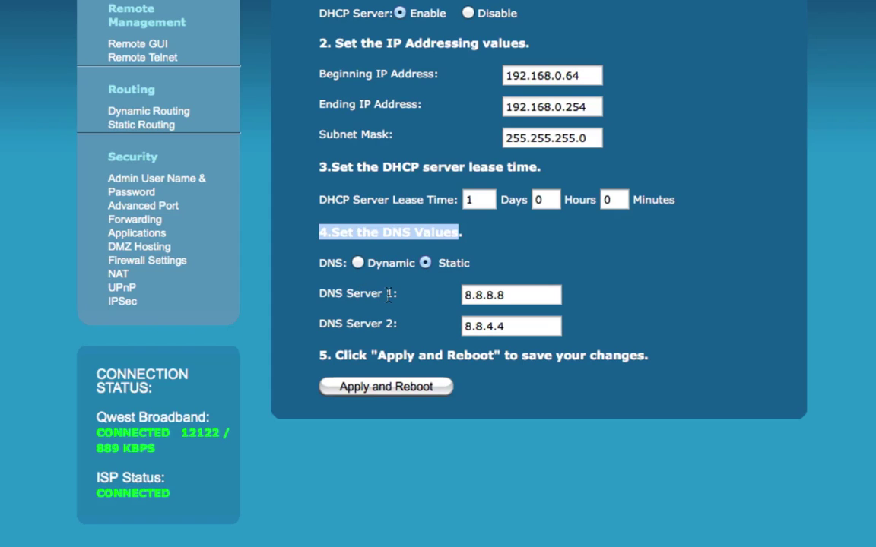
pyautogui.click(536, 297)
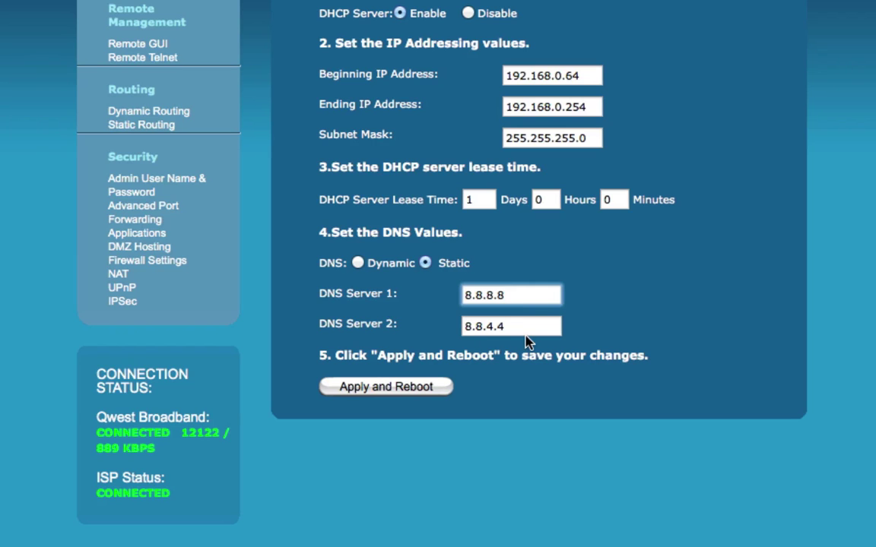
pyautogui.click(526, 325)
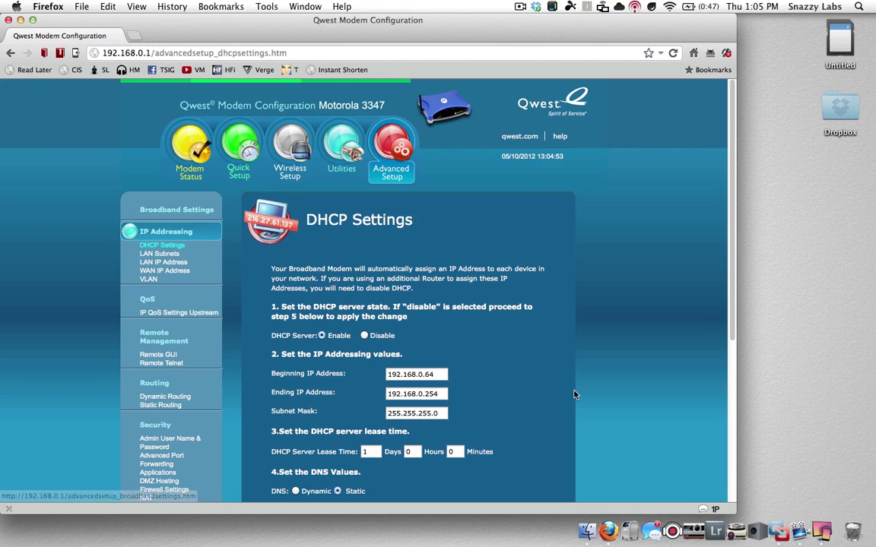
# - Hide the browser and open the Network settings in System Preferences
pyautogui.press('super+h')
pyautogui.click(654, 379)
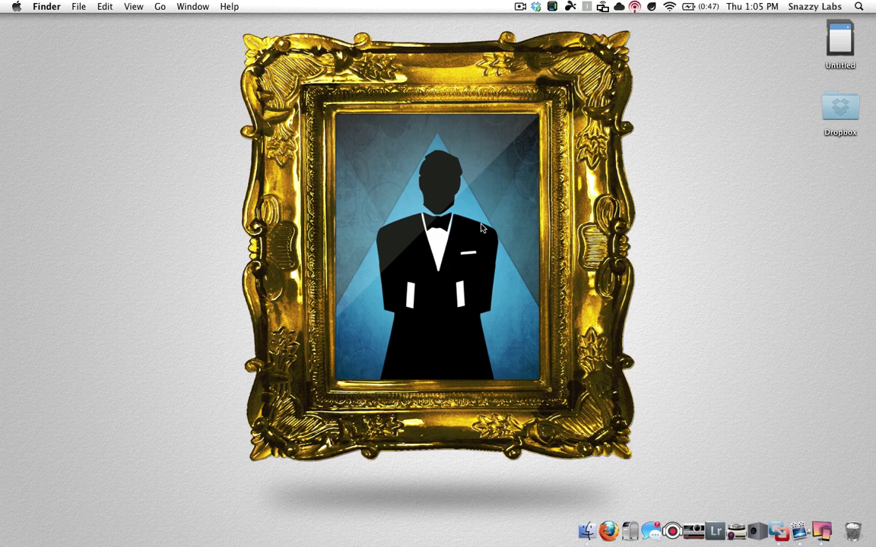
pyautogui.click(18, 6)
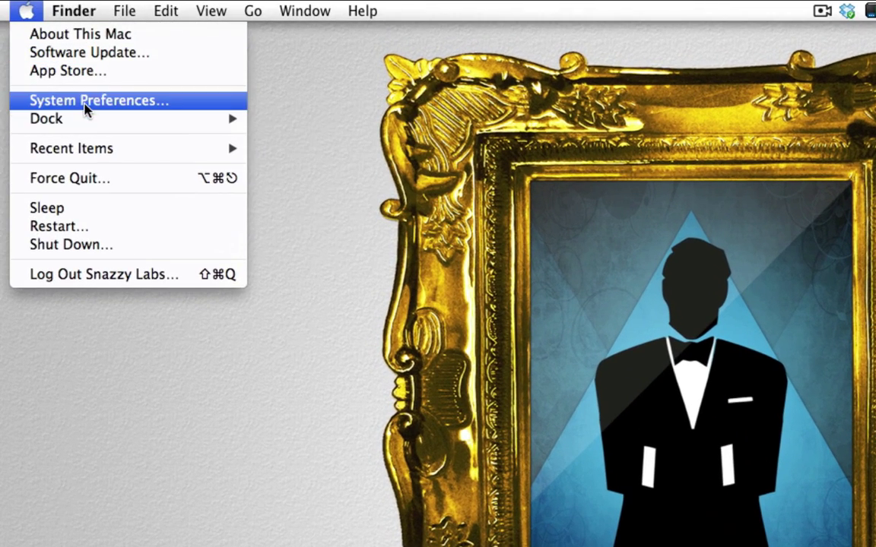
pyautogui.click(131, 113)
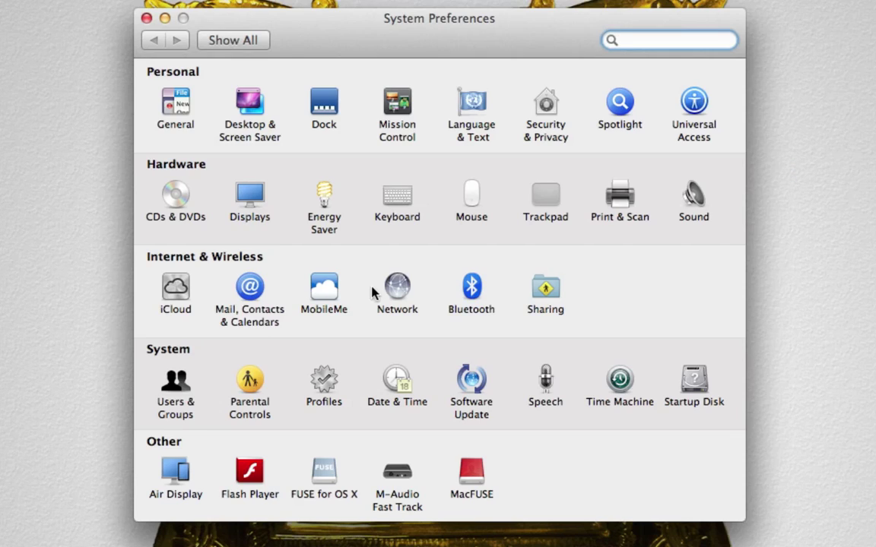
pyautogui.click(399, 288)
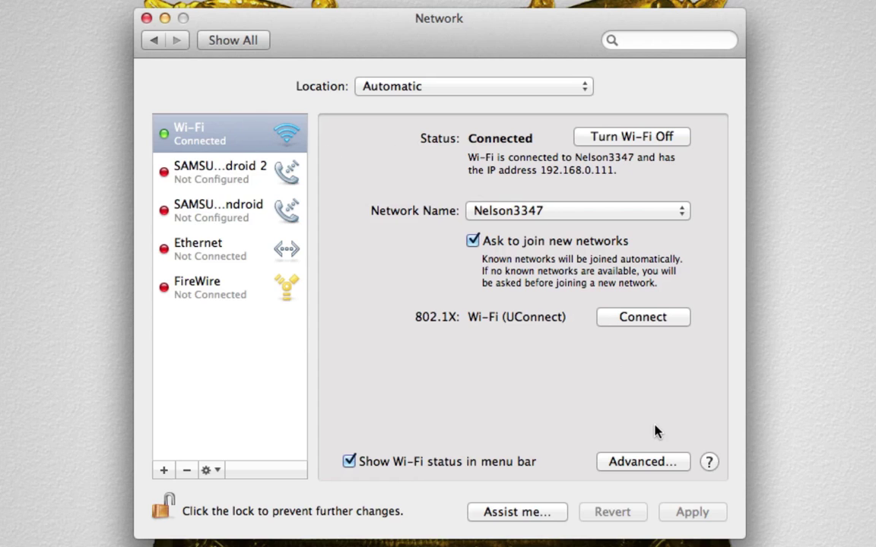
# - Open the DNS section of the Wi-Fi connection's advanced settings
pyautogui.click(651, 460)
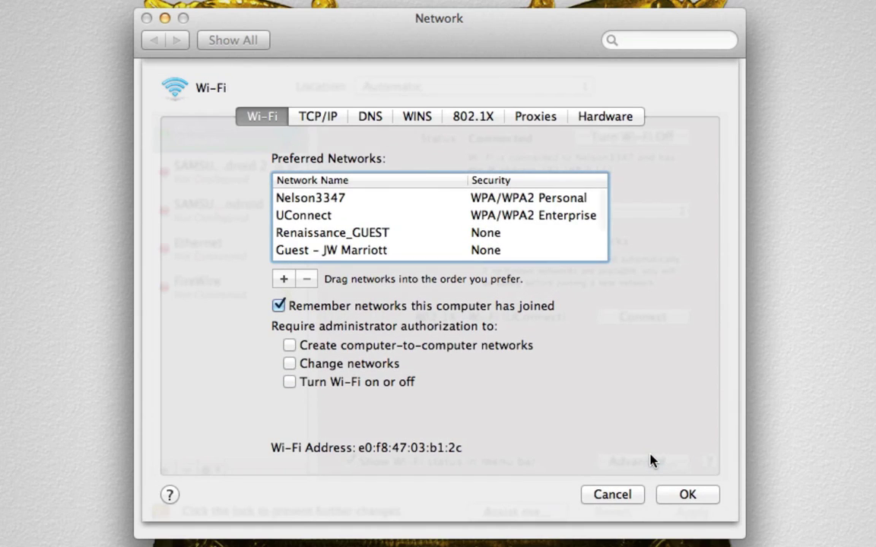
pyautogui.click(613, 495)
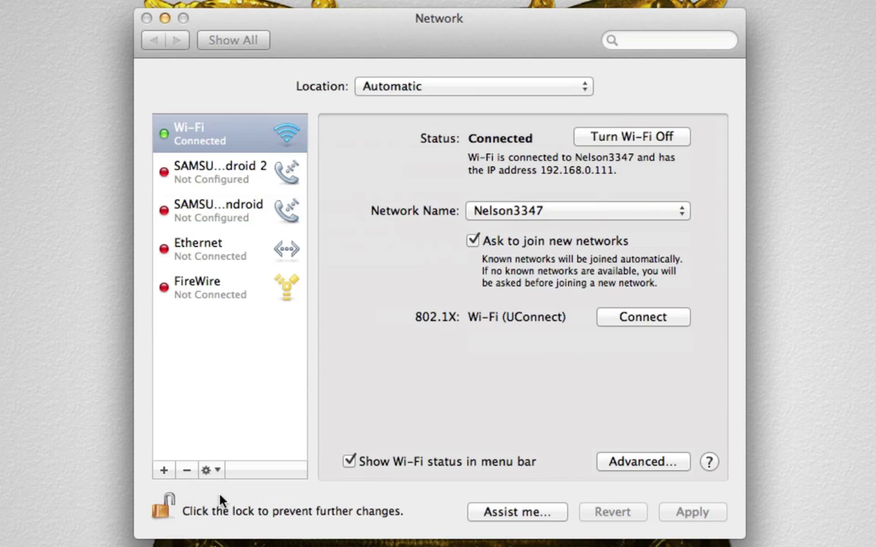
pyautogui.click(637, 461)
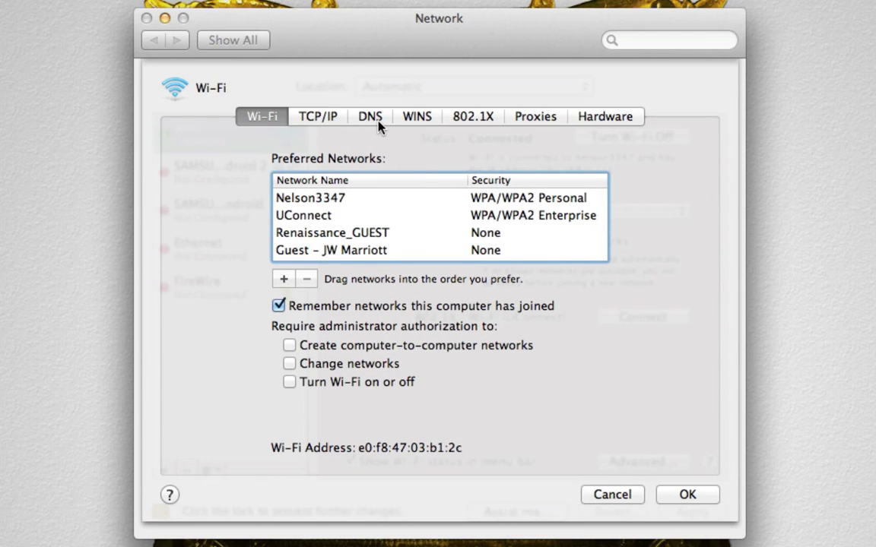
pyautogui.click(380, 126)
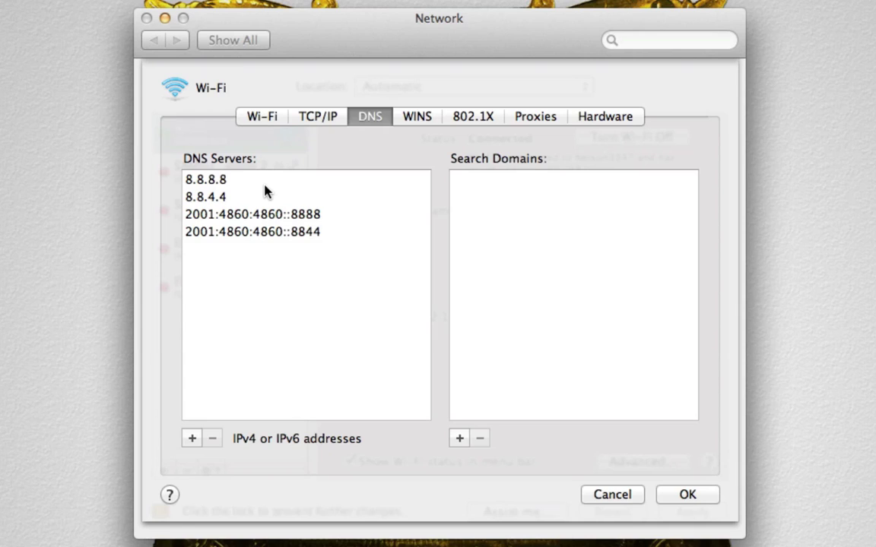
# - Examine the IPv4 and IPv6 addresses in the Wi-Fi connection's DNS server list
pyautogui.click(220, 179)
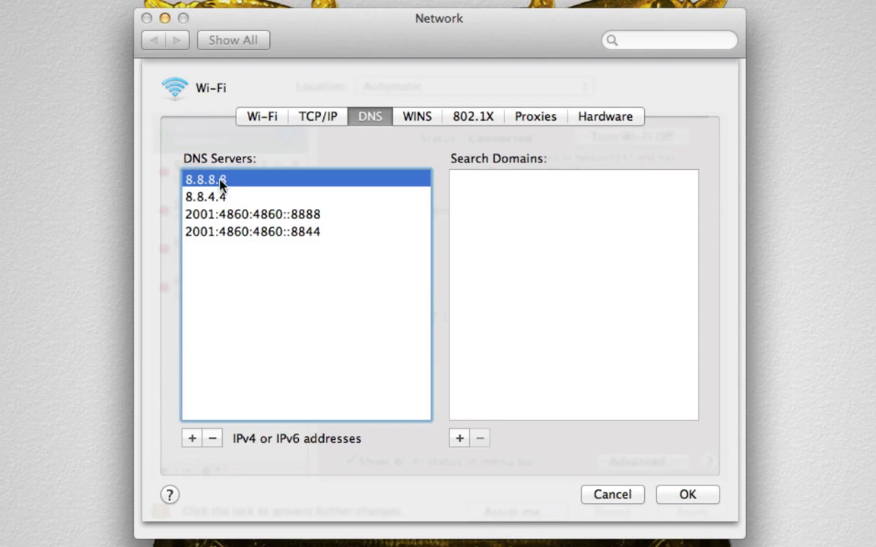
pyautogui.click(219, 197)
pyautogui.click(218, 181)
pyautogui.click(230, 216)
pyautogui.click(236, 234)
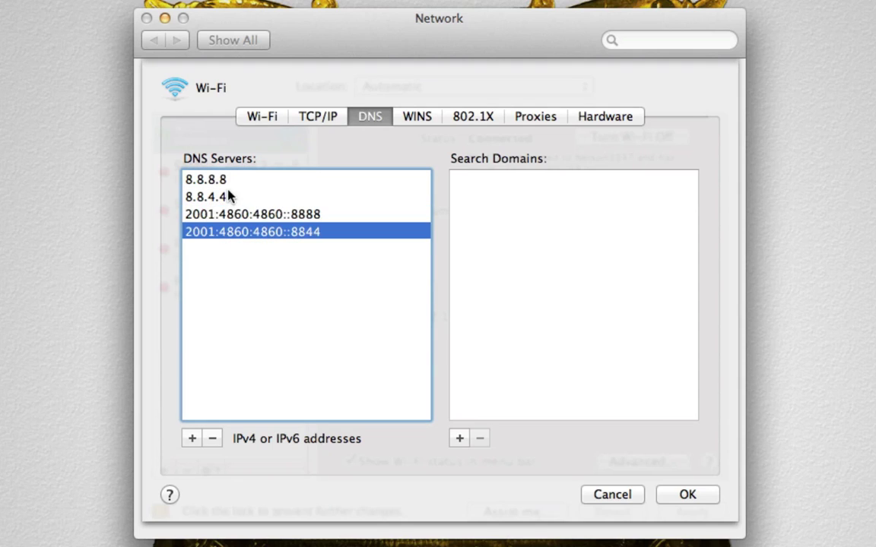
pyautogui.click(226, 182)
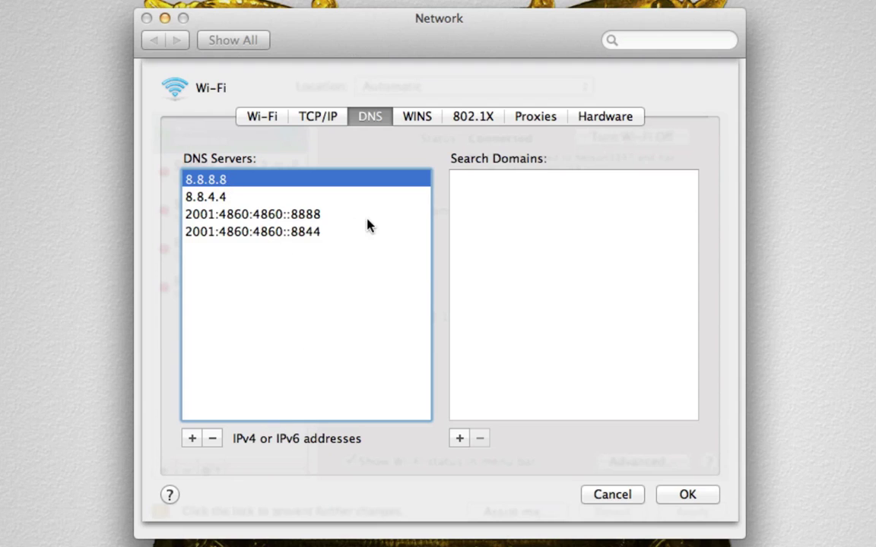
pyautogui.click(318, 233)
pyautogui.click(262, 215)
pyautogui.click(219, 196)
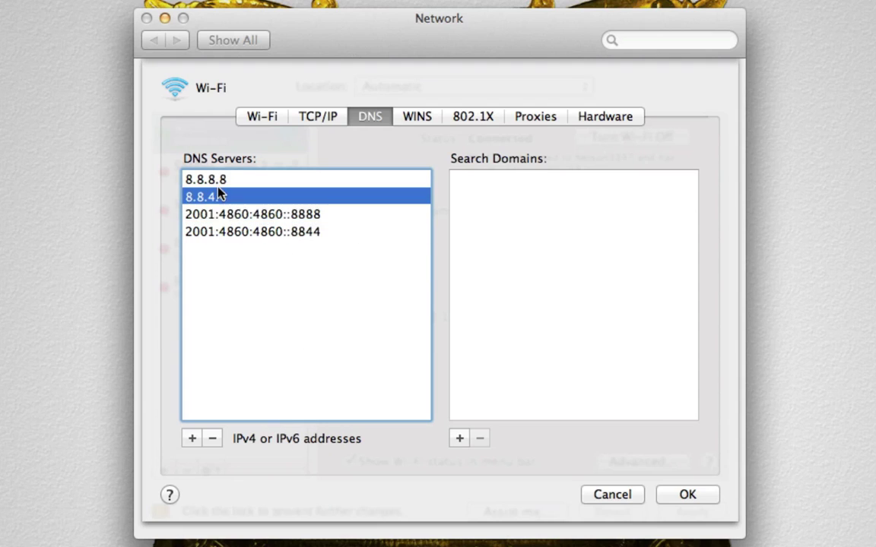
pyautogui.click(210, 180)
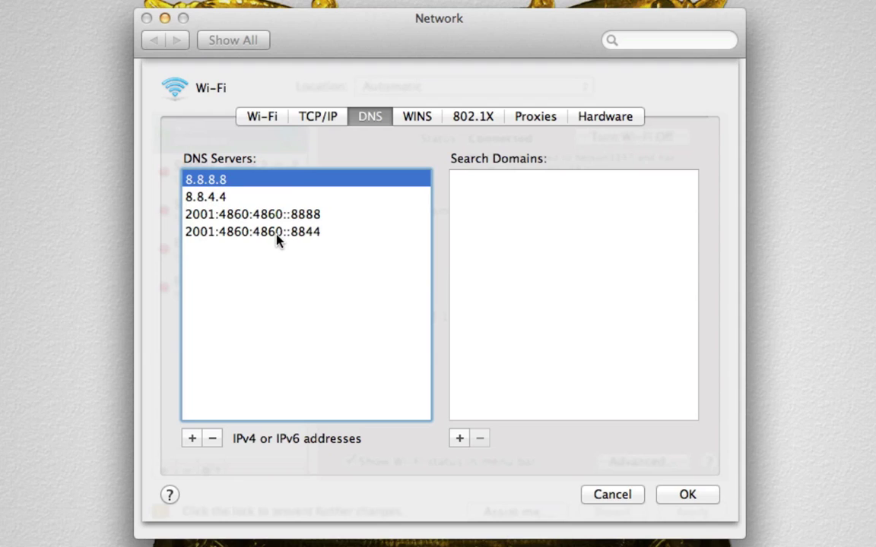
pyautogui.click(278, 232)
pyautogui.click(269, 215)
pyautogui.click(224, 197)
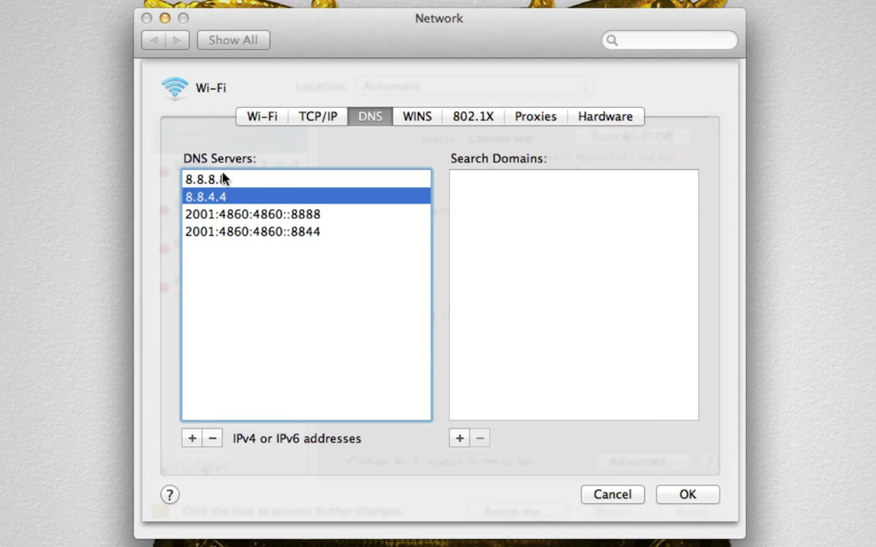
pyautogui.click(220, 178)
pyautogui.click(270, 233)
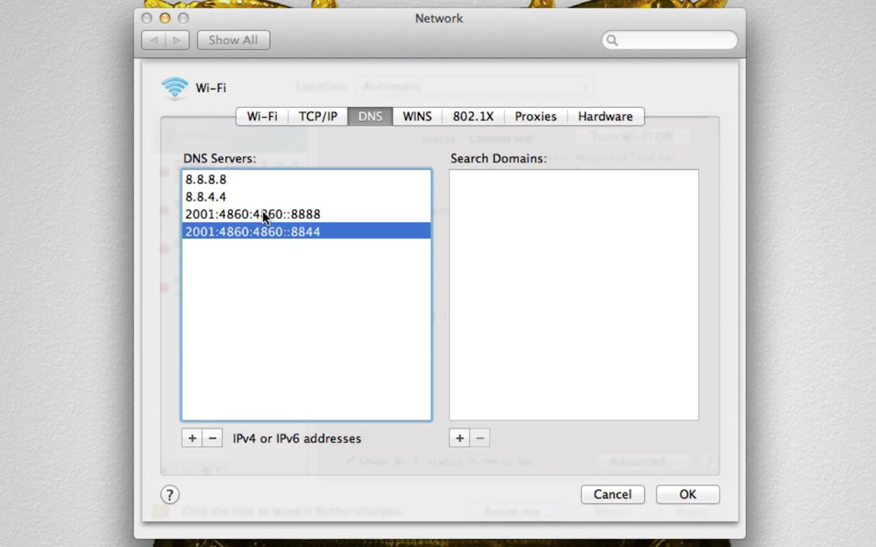
pyautogui.click(267, 216)
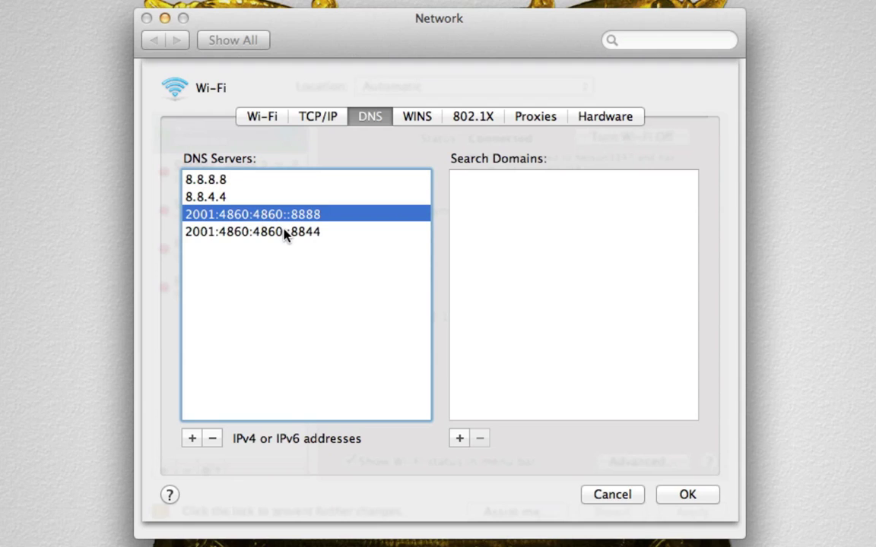
pyautogui.click(287, 234)
pyautogui.click(213, 187)
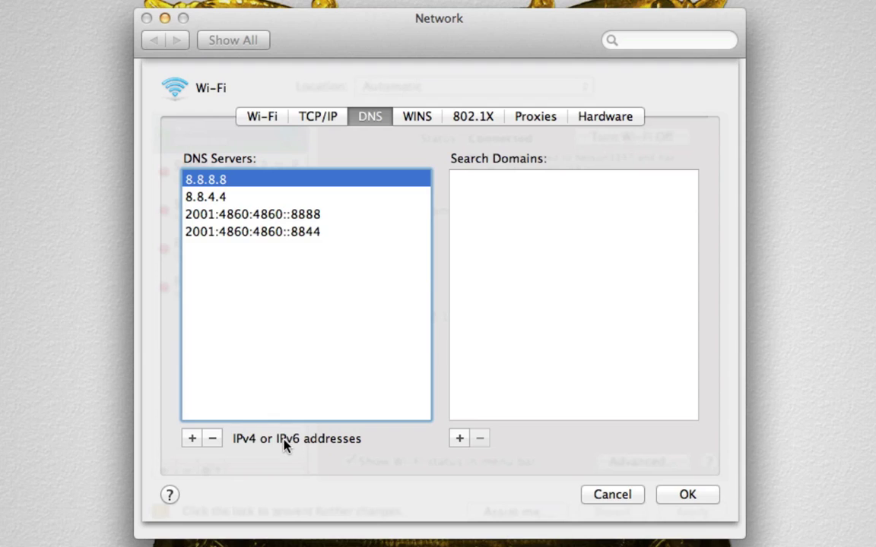
pyautogui.click(261, 231)
pyautogui.click(260, 216)
pyautogui.click(271, 237)
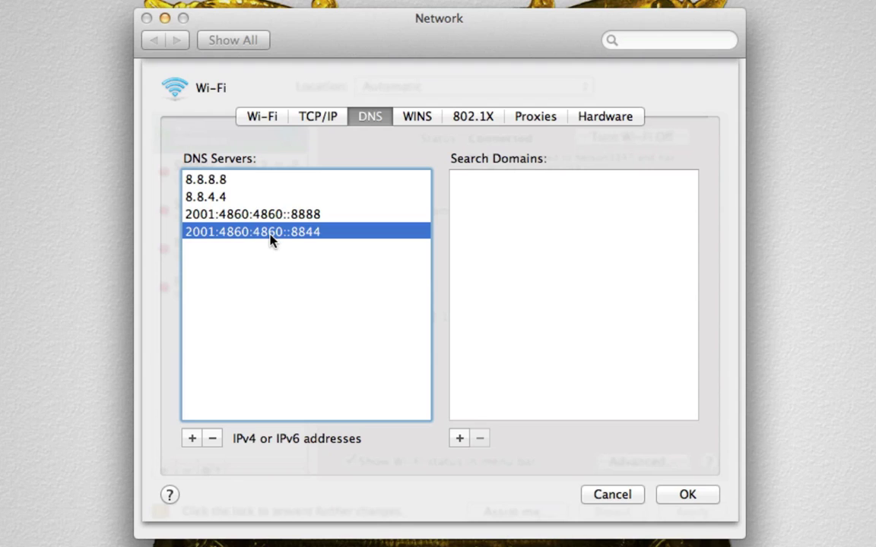
pyautogui.click(260, 215)
pyautogui.click(262, 236)
pyautogui.click(239, 215)
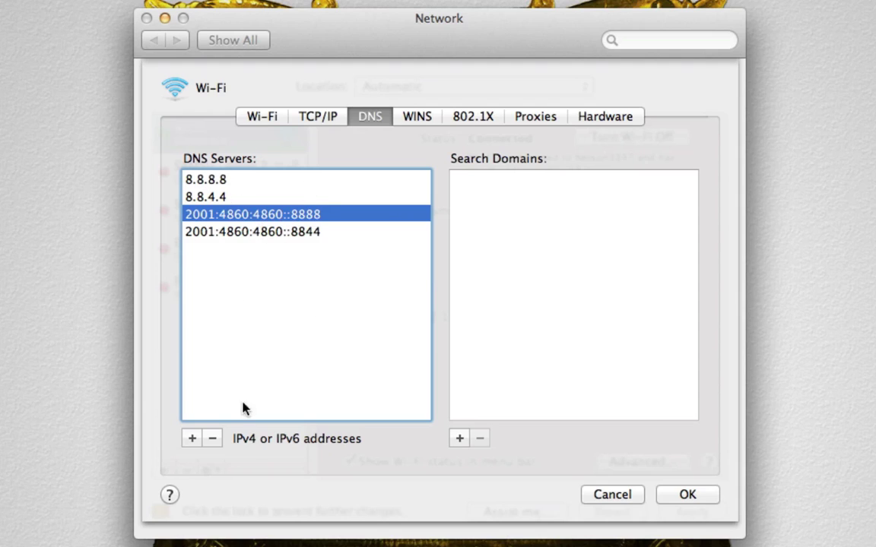
# - Select the 8.8.8.8 entry and accept the Wi-Fi connection's DNS server settings
pyautogui.click(201, 179)
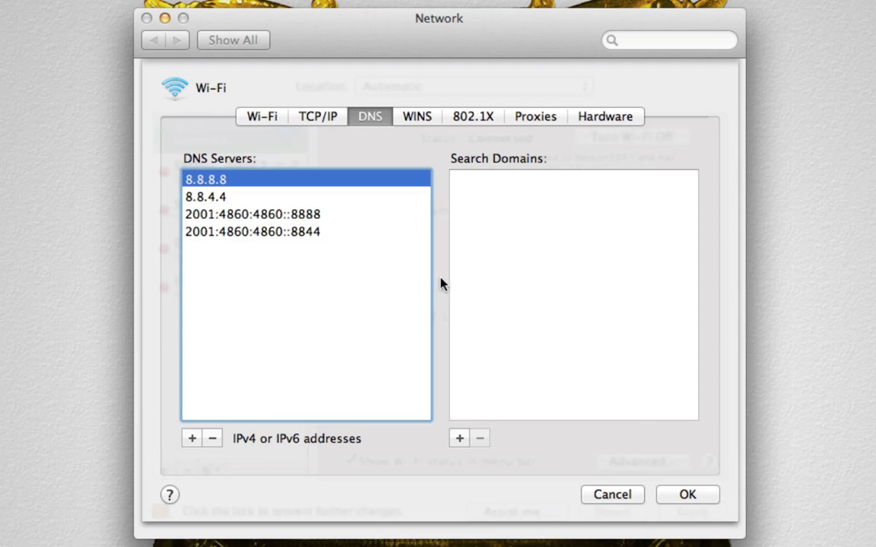
pyautogui.click(688, 495)
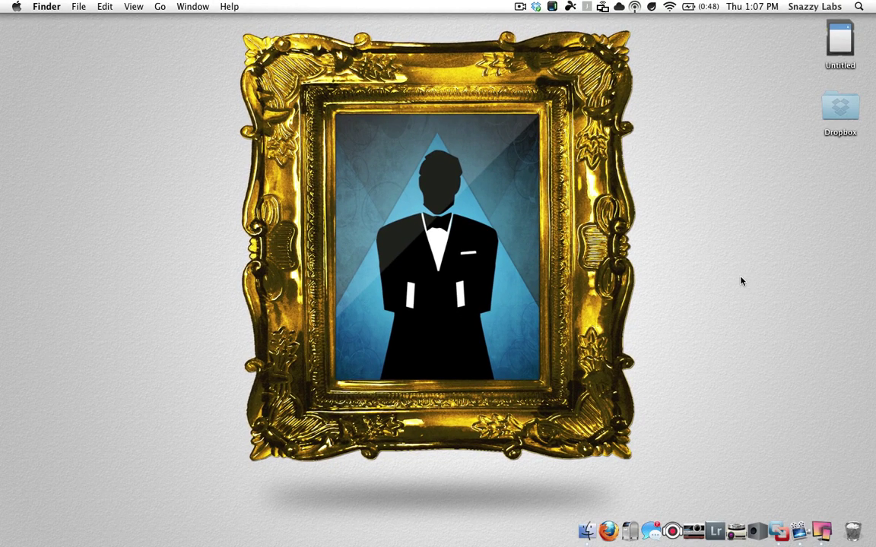
# - In the Windows virtual machine, postpone the update restart and open the adapter settings from the Network and Sharing Center
pyautogui.hotkey('ctrl', 'Right')
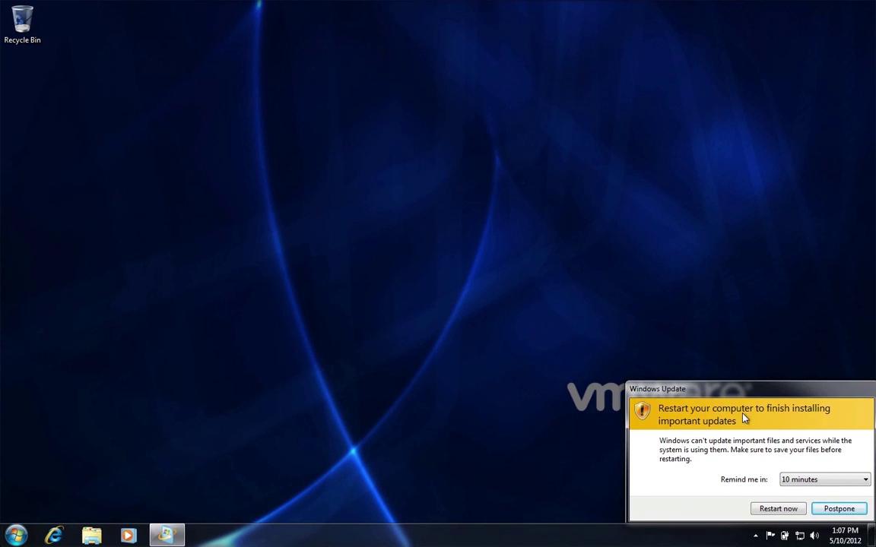
pyautogui.click(837, 508)
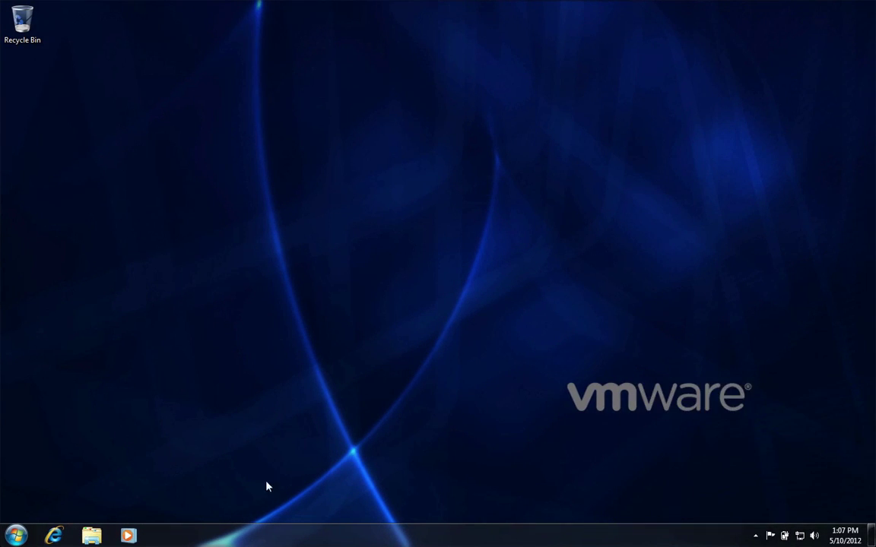
pyautogui.click(17, 536)
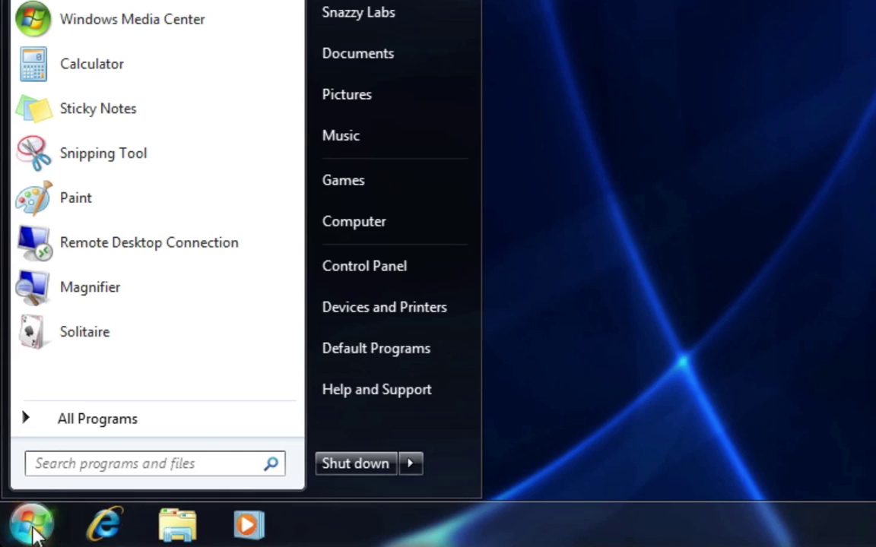
pyautogui.click(363, 266)
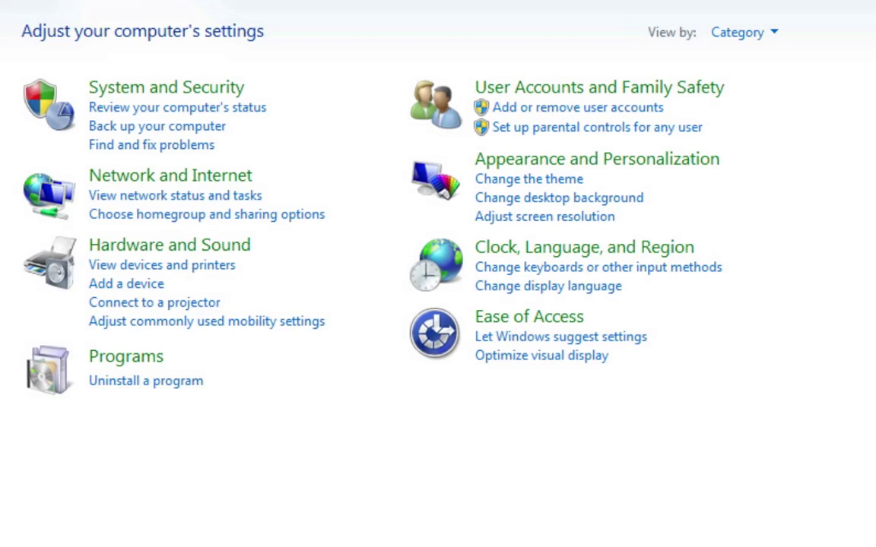
pyautogui.click(118, 177)
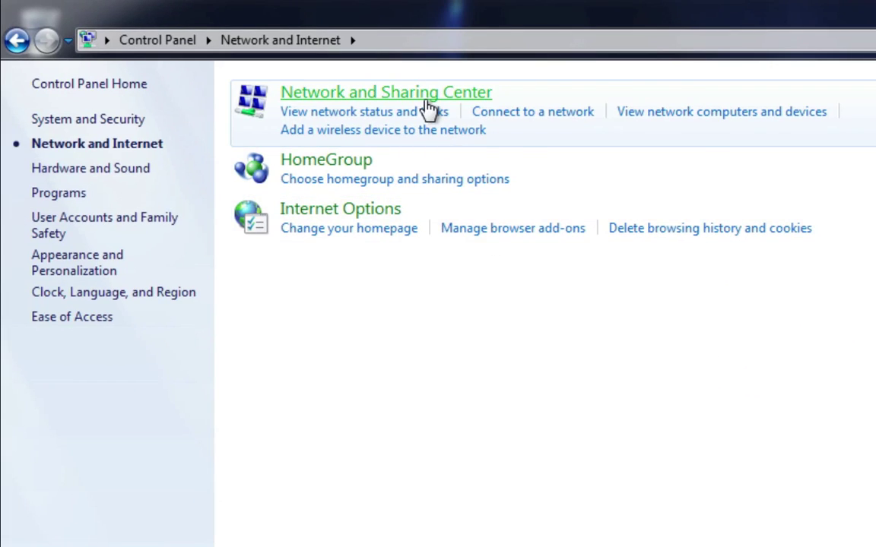
pyautogui.click(428, 104)
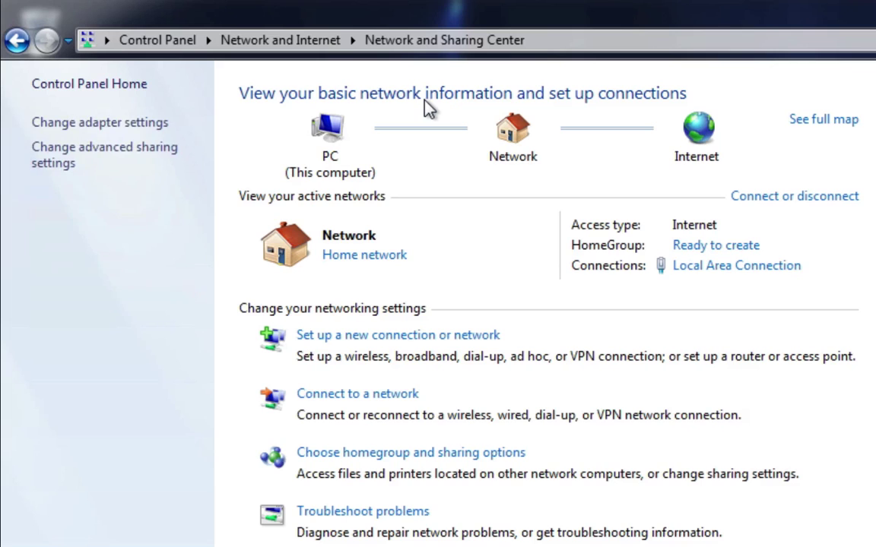
pyautogui.click(103, 127)
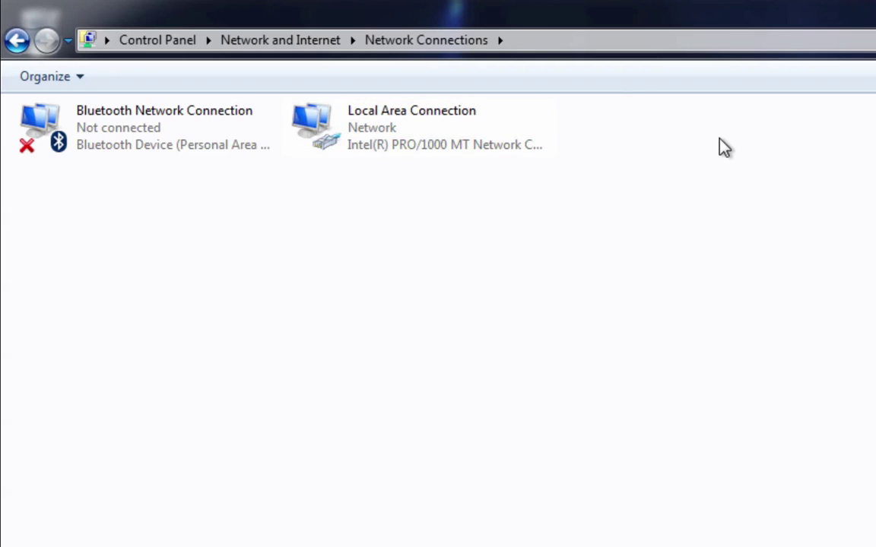
# - Open the Internet Protocol Version 4 (TCP/IPv4) properties of the Local Area Connection
pyautogui.click(506, 142)
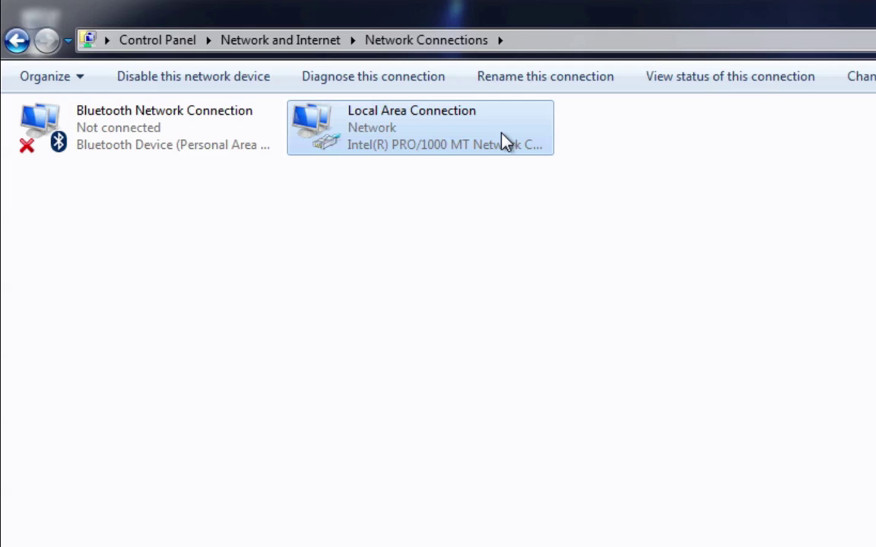
pyautogui.rightClick(506, 142)
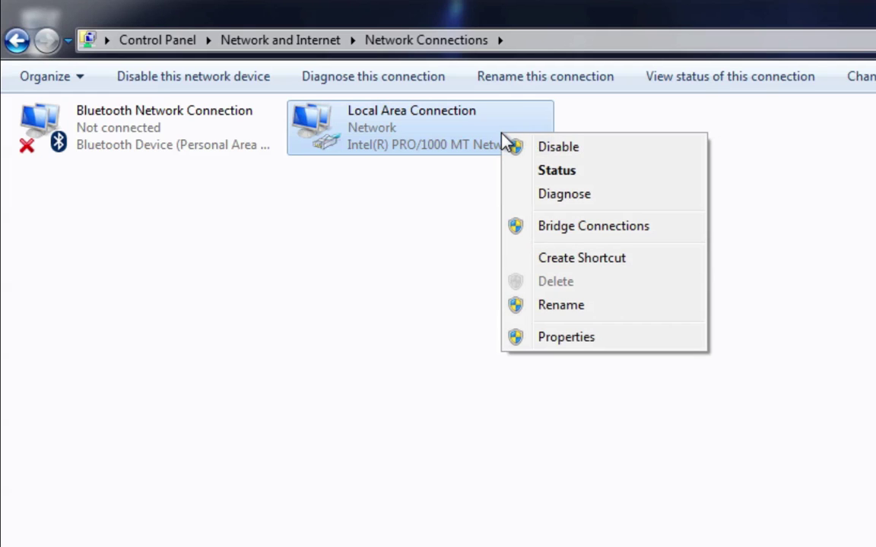
pyautogui.click(525, 337)
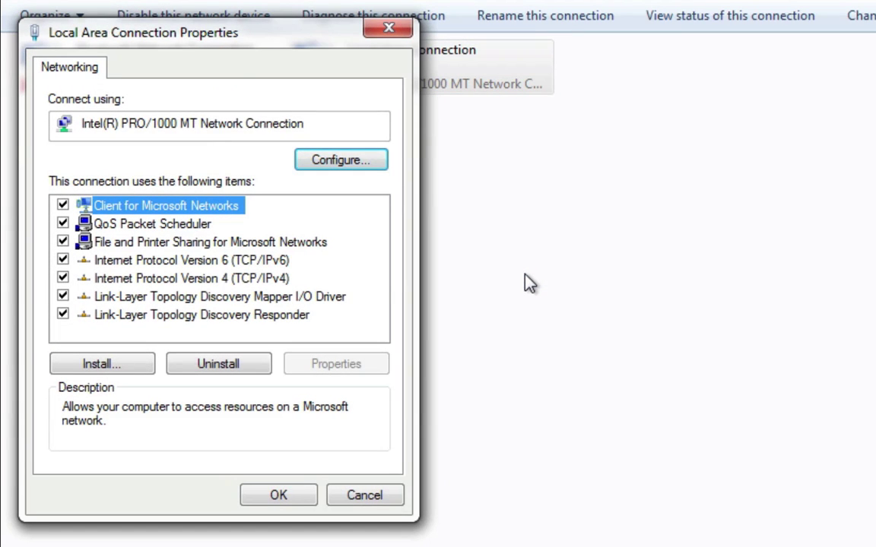
pyautogui.click(64, 73)
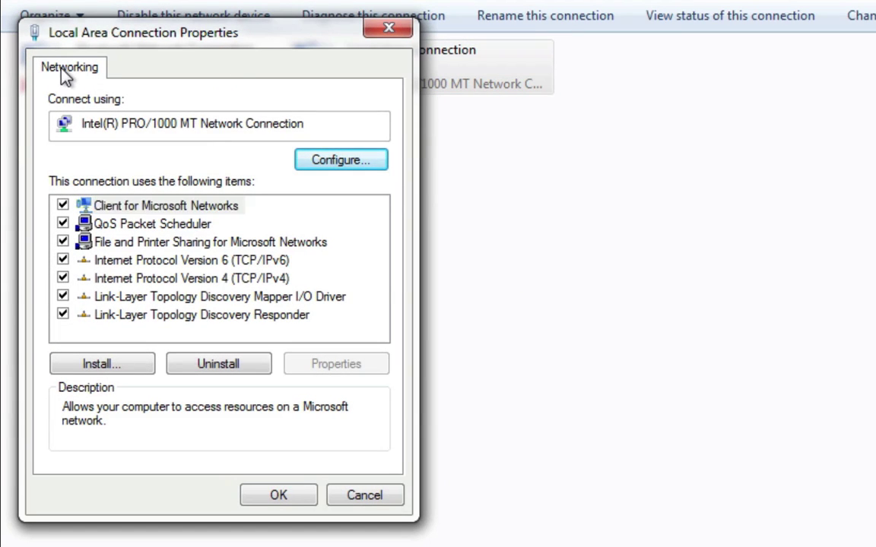
pyautogui.doubleClick(226, 278)
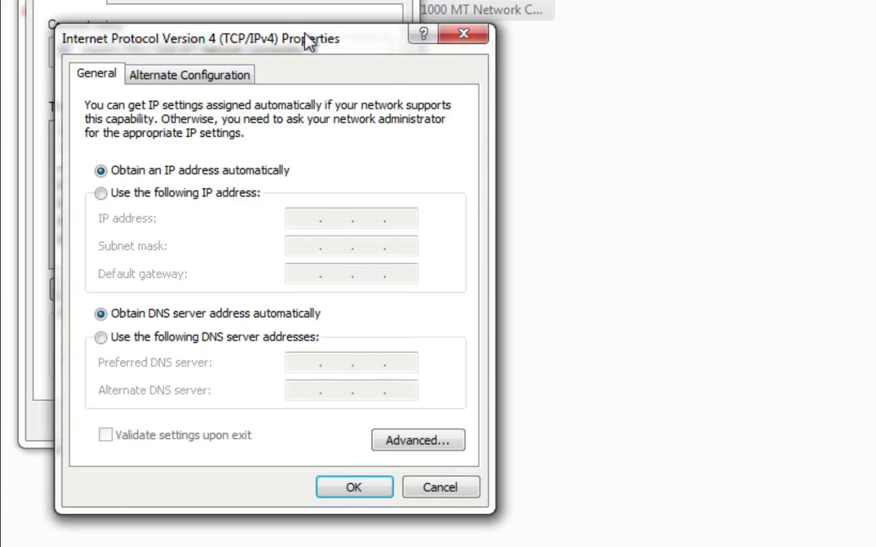
# - Switch IPv4 to manual addressing with IP address 8.8.8.8 and preferred DNS server 8.8.4.4, and accept the connection settings
pyautogui.click(150, 202)
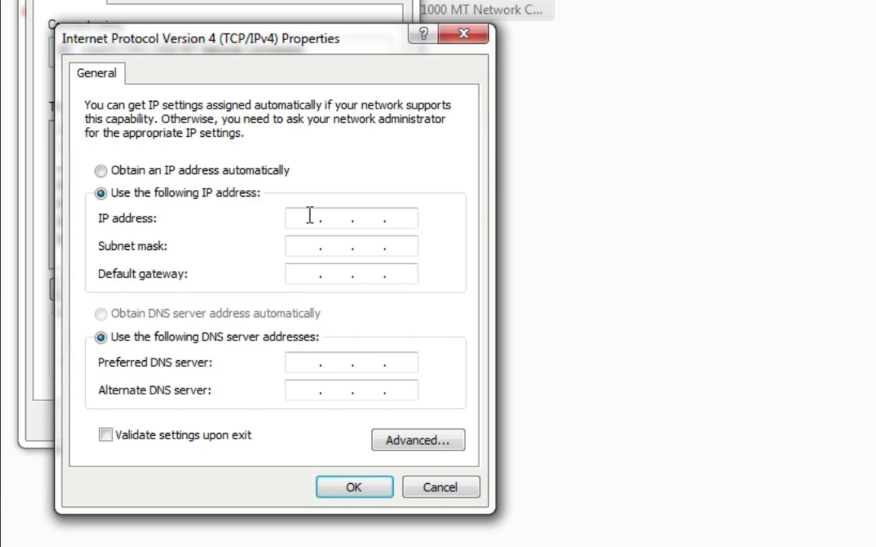
pyautogui.write('8.8.8.8')
pyautogui.click(299, 364)
pyautogui.write('8.8.4.4')
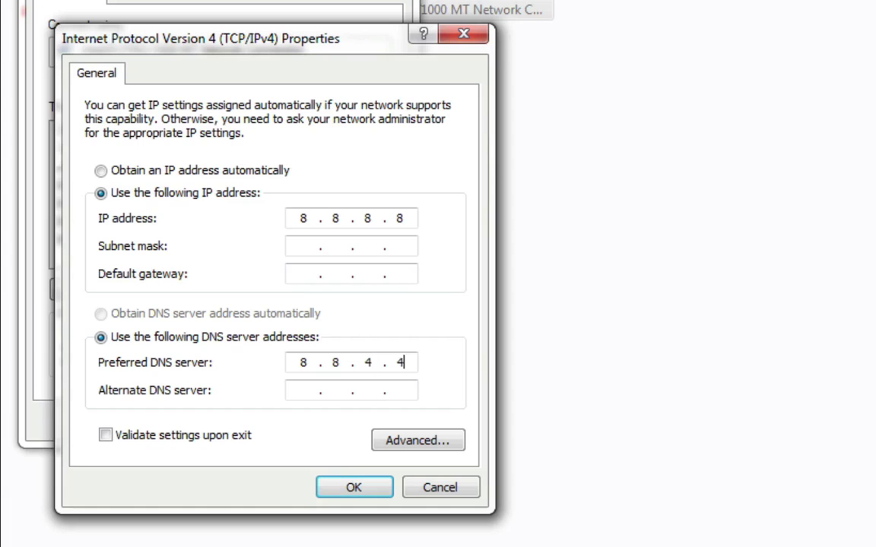
pyautogui.click(308, 244)
pyautogui.click(358, 488)
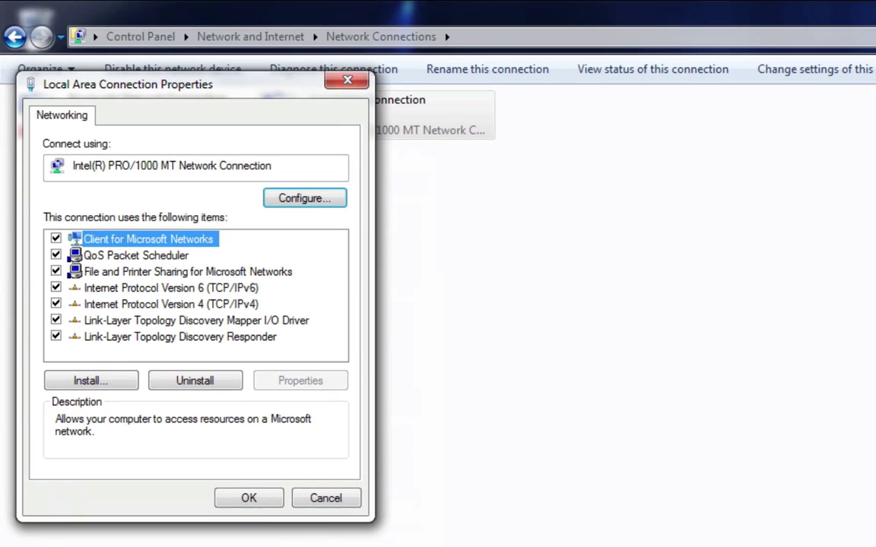
pyautogui.click(273, 432)
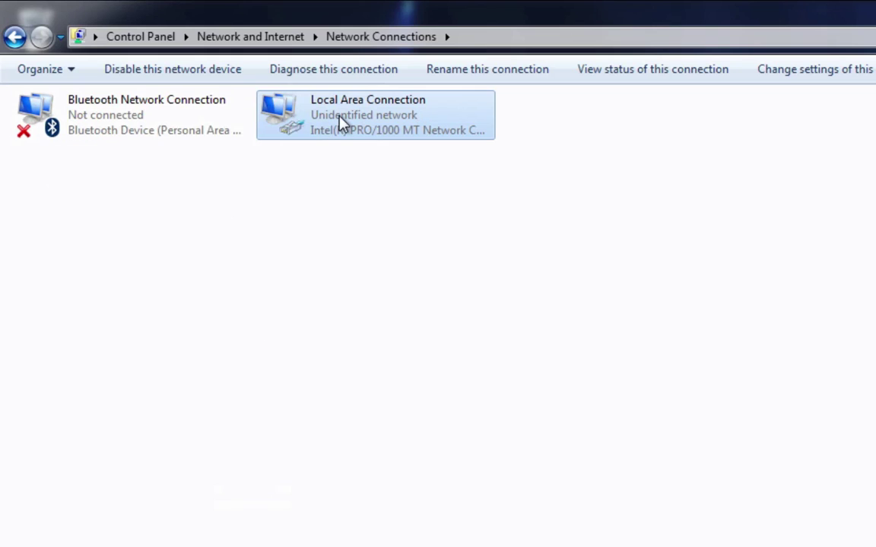
# - Reopen the Local Area Connection's properties and show its Internet Protocol Version 6 (TCP/IPv6) settings
pyautogui.rightClick(305, 105)
pyautogui.click(380, 299)
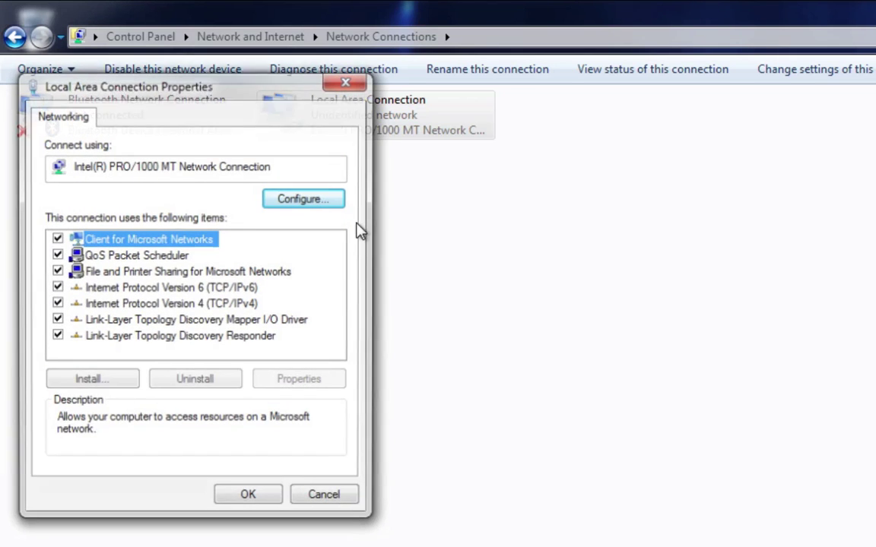
pyautogui.click(157, 288)
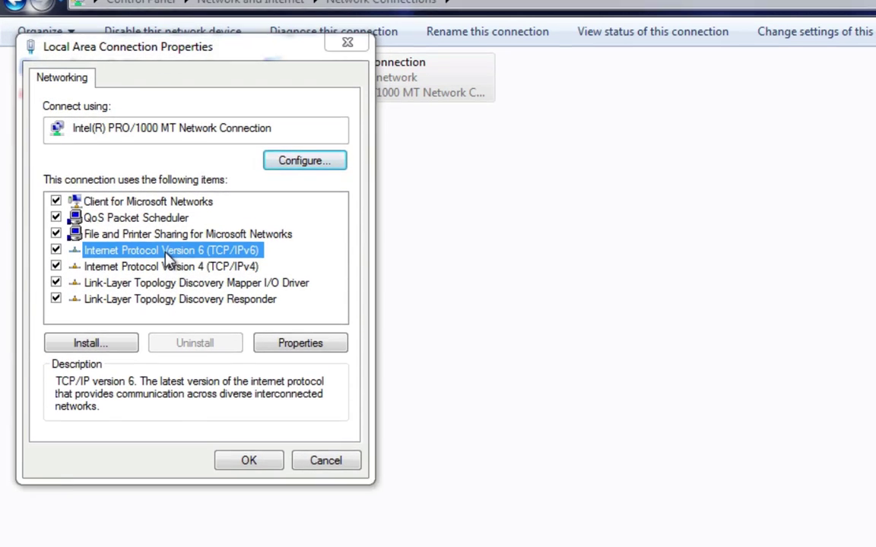
pyautogui.doubleClick(220, 288)
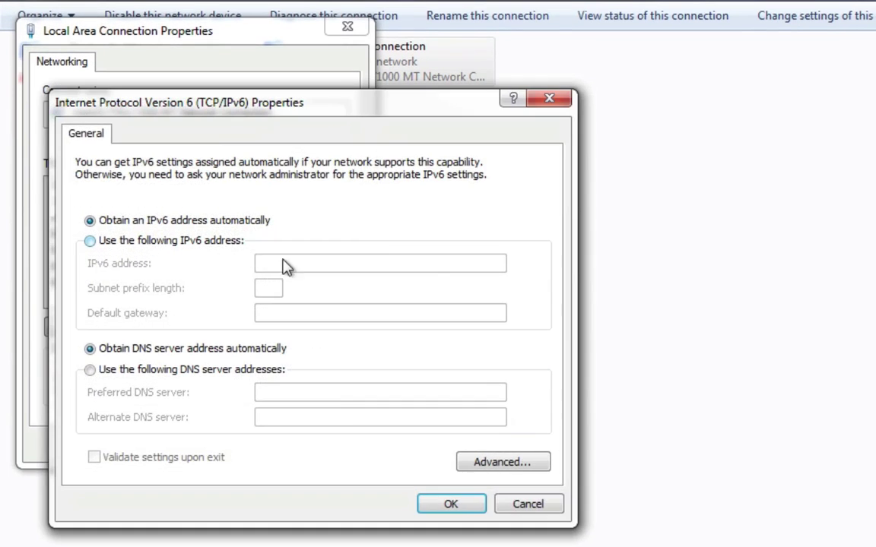
# - Try manual IPv6 addressing for the Local Area Connection, discard the change and close the network windows
pyautogui.click(229, 242)
pyautogui.click(367, 260)
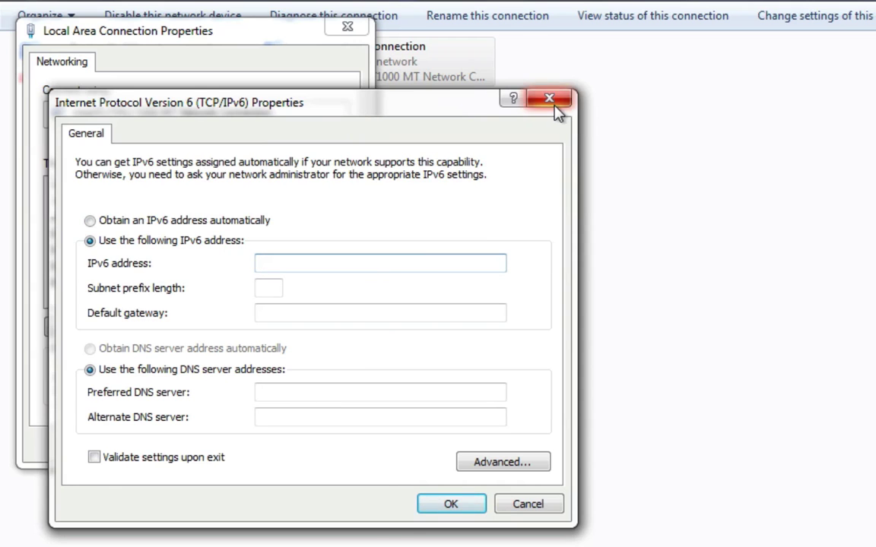
pyautogui.click(551, 100)
pyautogui.click(351, 26)
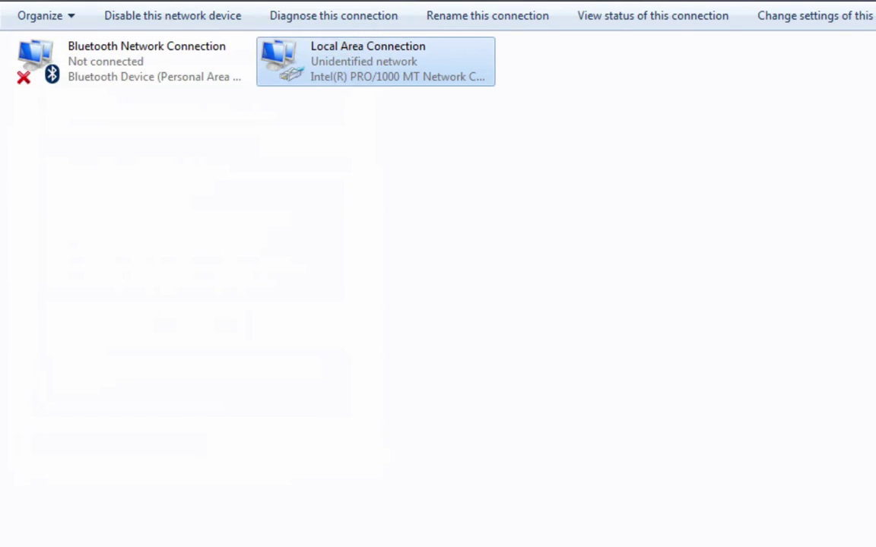
pyautogui.click(861, 8)
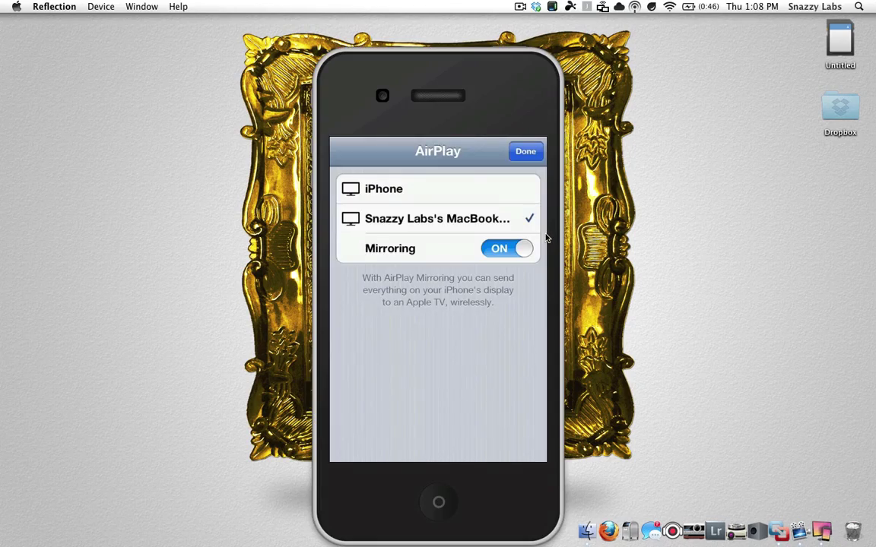
# - On the mirrored iPhone, open the DNS field of the Wi-Fi network's DHCP settings for editing
pyautogui.moveTo(469, 90); pyautogui.dragTo(461, 65)
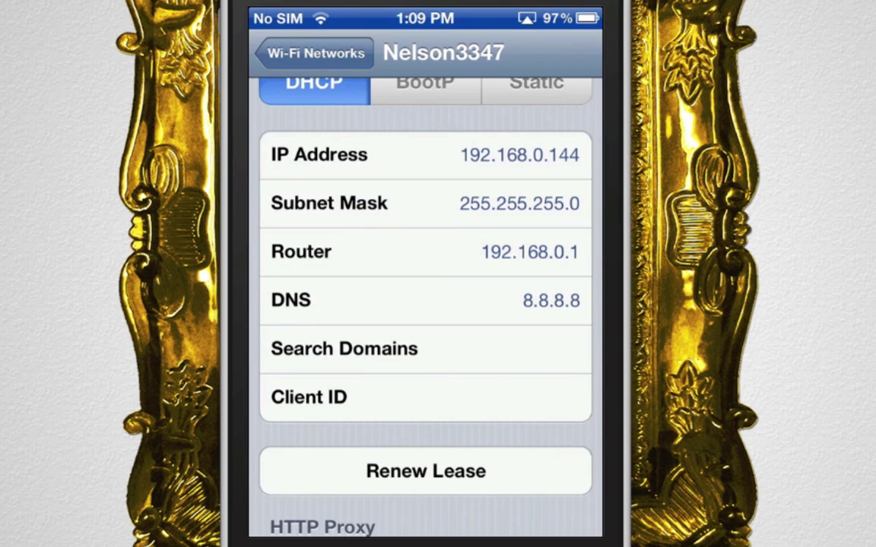
pyautogui.click(551, 300)
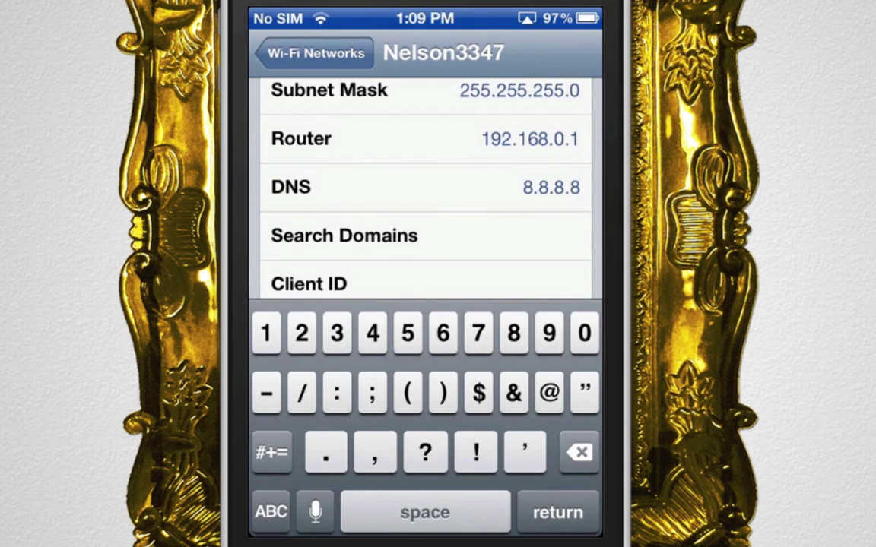